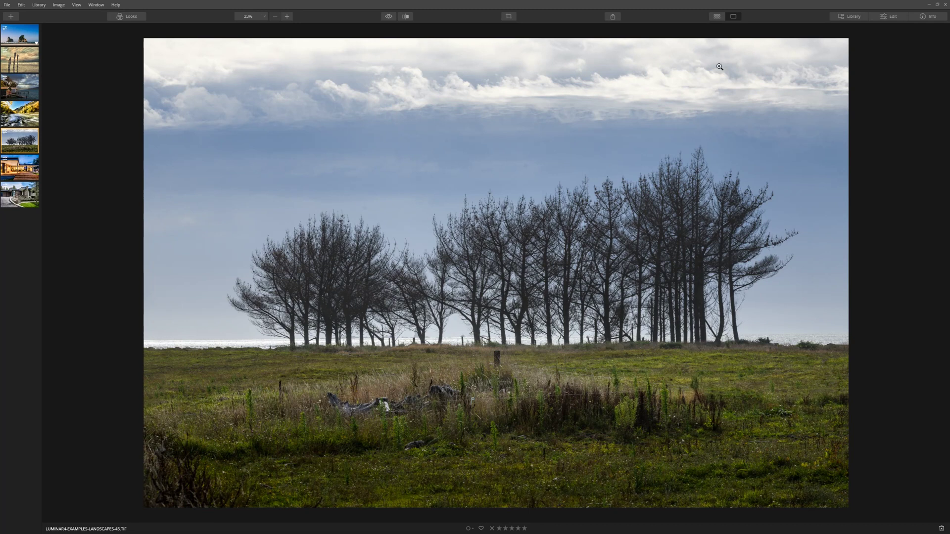
Step: In the Creative tab's AI Sky Replacement filter, choose the Dramatic Sunset 2 sky
{"action": "left_click", "coordinate": [893, 18]}
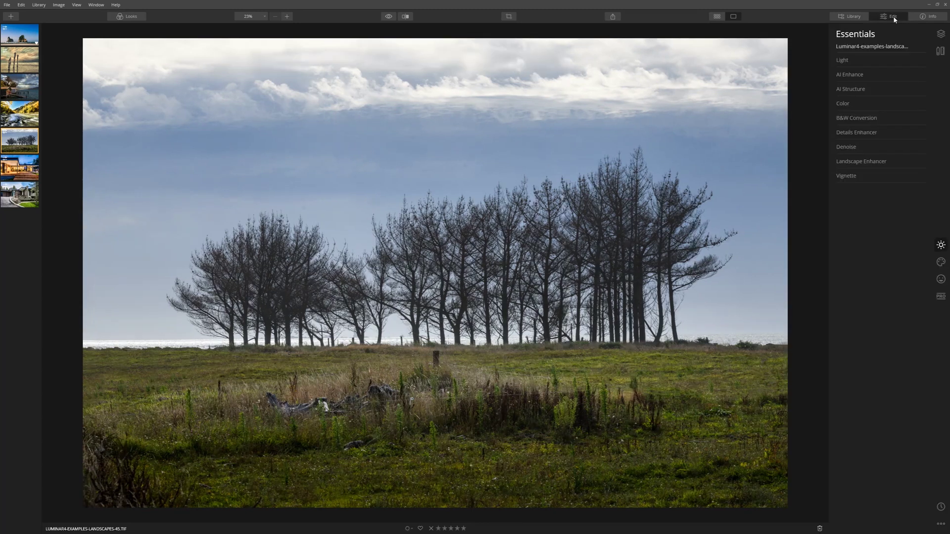
{"action": "left_click", "coordinate": [944, 268]}
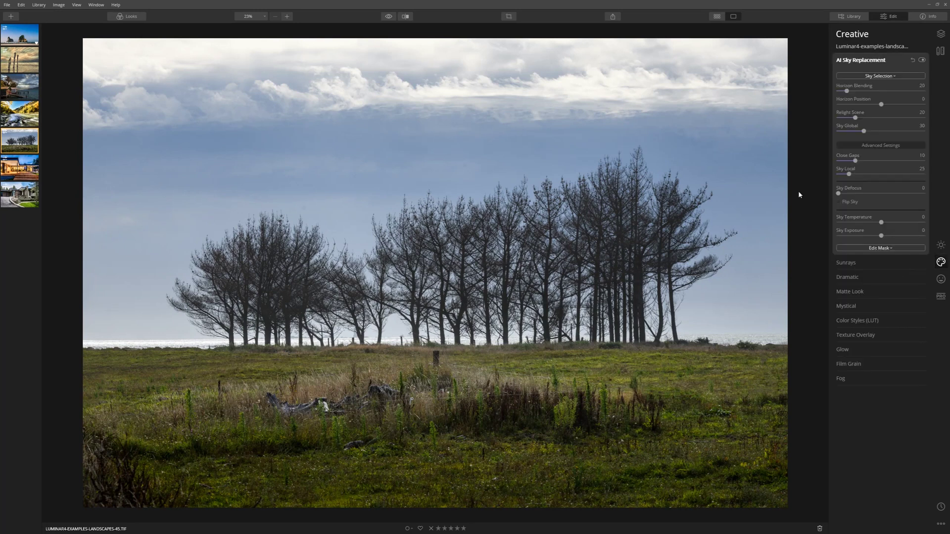
{"action": "left_click", "coordinate": [854, 64]}
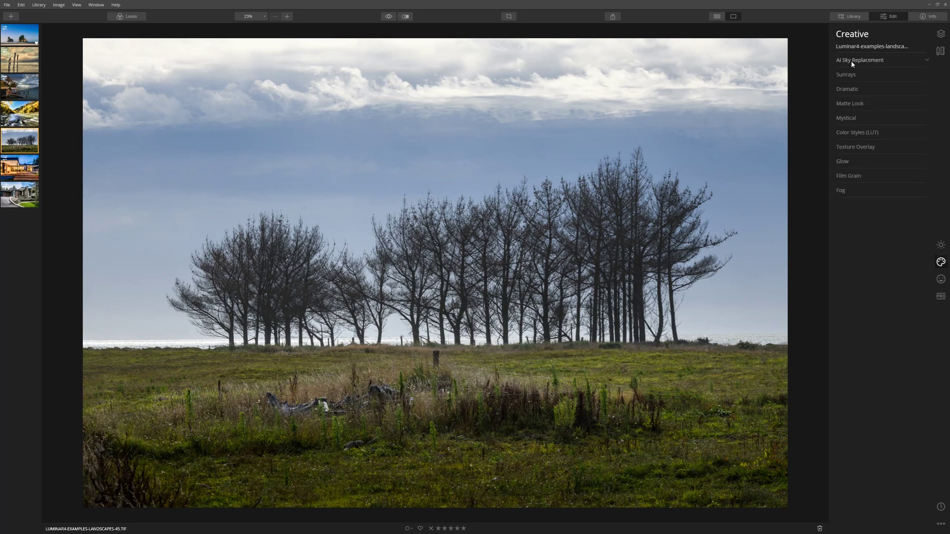
{"action": "left_click", "coordinate": [852, 64]}
{"action": "left_click", "coordinate": [870, 63]}
{"action": "left_click", "coordinate": [893, 61]}
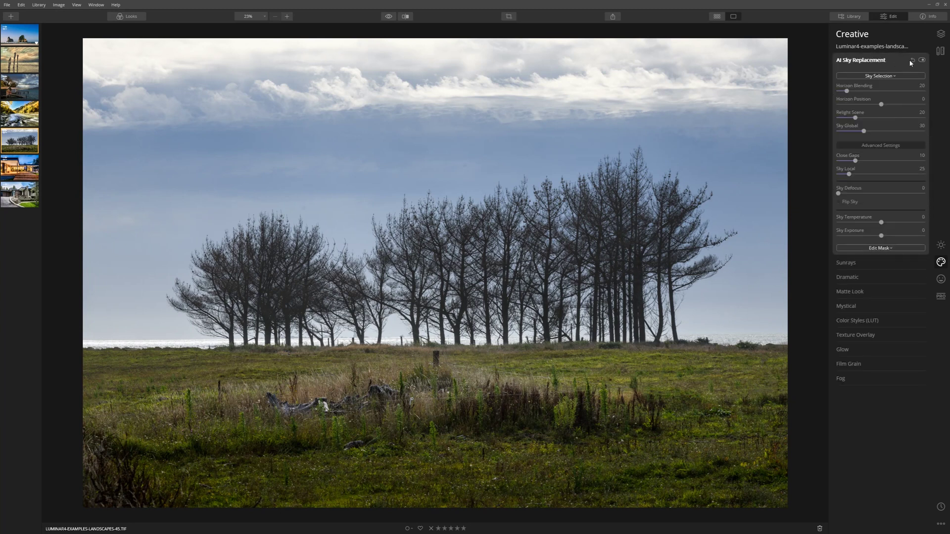
{"action": "left_click", "coordinate": [881, 77]}
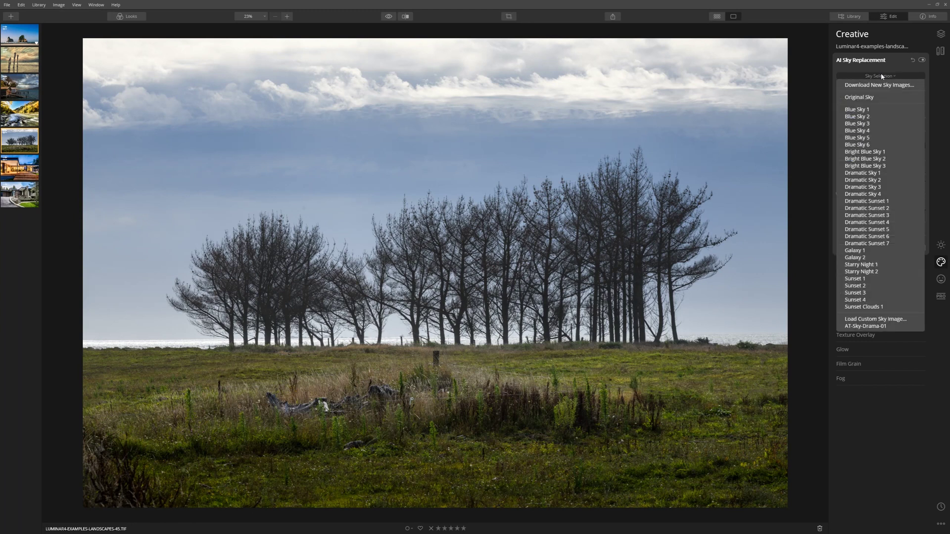
{"action": "left_click", "coordinate": [883, 208]}
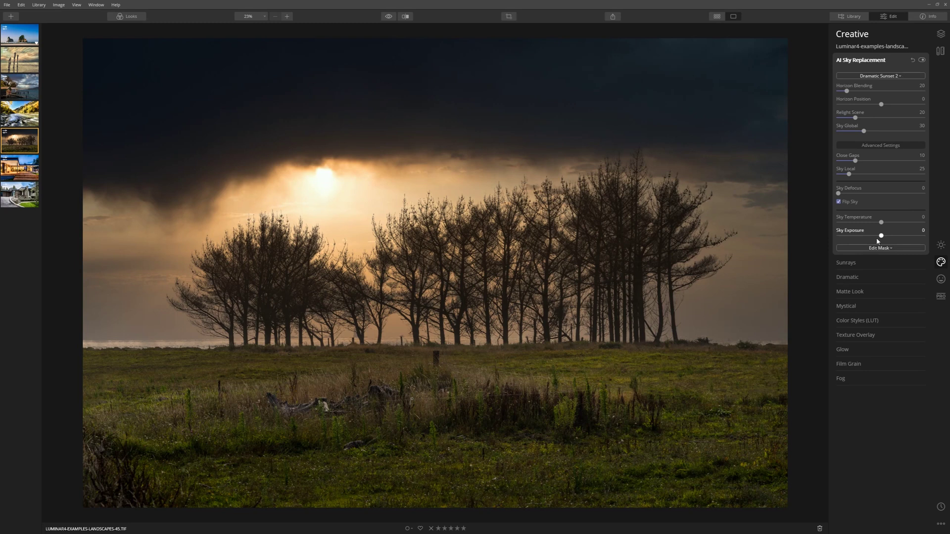
Step: Show the Sky Selection list of preset skies
{"action": "left_click", "coordinate": [871, 77]}
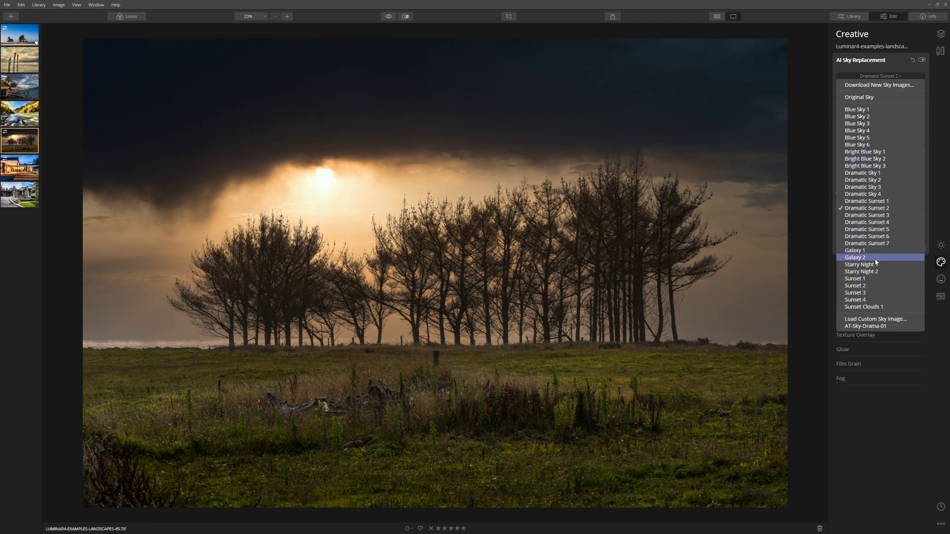
Step: Try the custom AT-Sky-Drama-01 sky image, then revert to Dramatic Sunset 2
{"action": "left_click", "coordinate": [860, 321]}
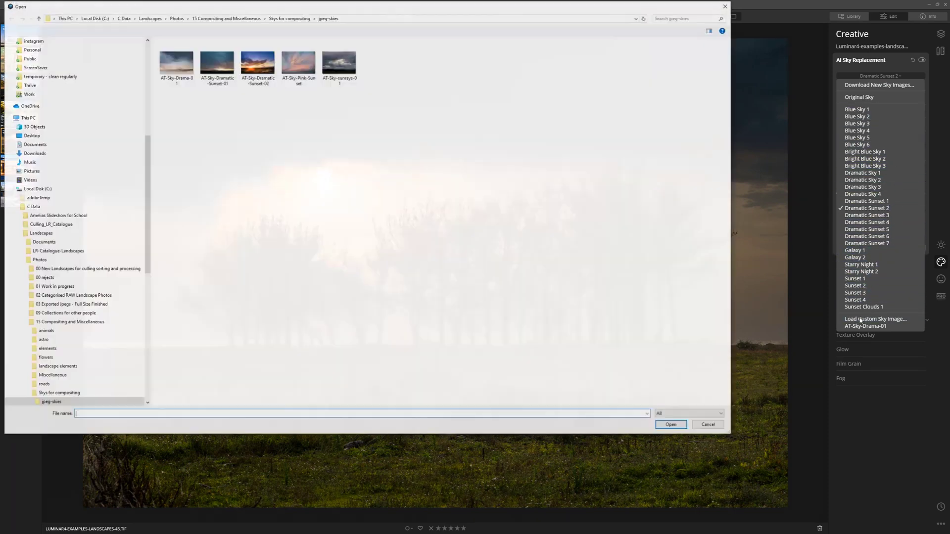
{"action": "double_click", "coordinate": [178, 63]}
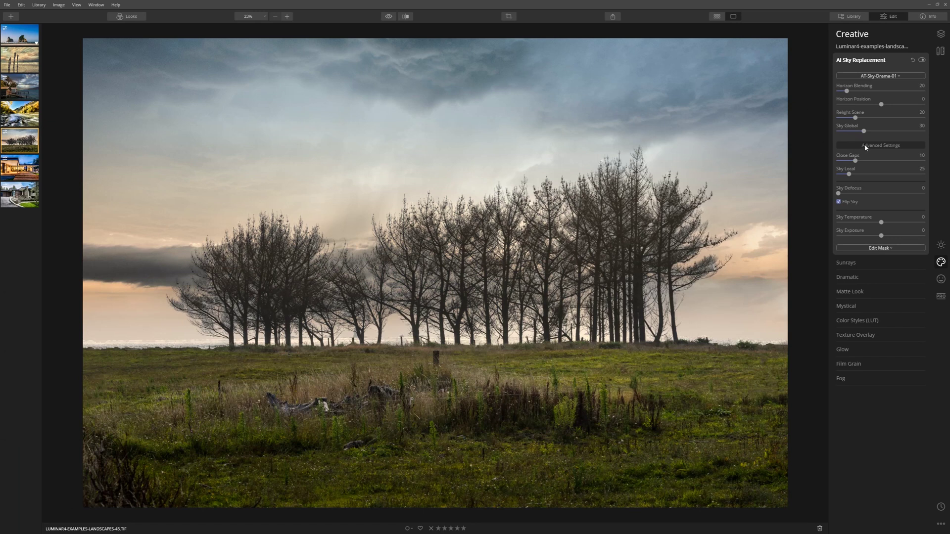
{"action": "left_click", "coordinate": [876, 75]}
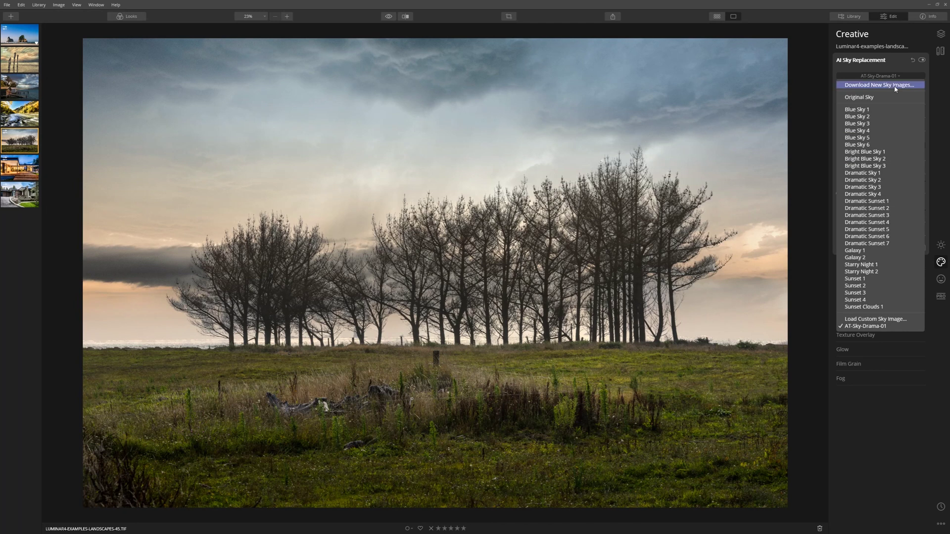
{"action": "left_click", "coordinate": [885, 208]}
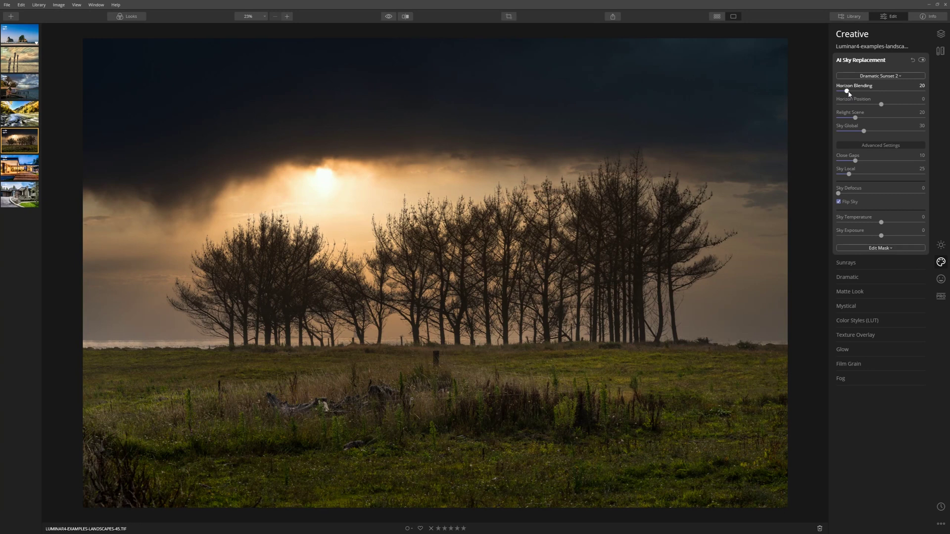
Step: Raise Horizon Blending to 197 and set Horizon Position to 0
{"action": "left_click_drag", "start_coordinate": [848, 92], "coordinate": [922, 96]}
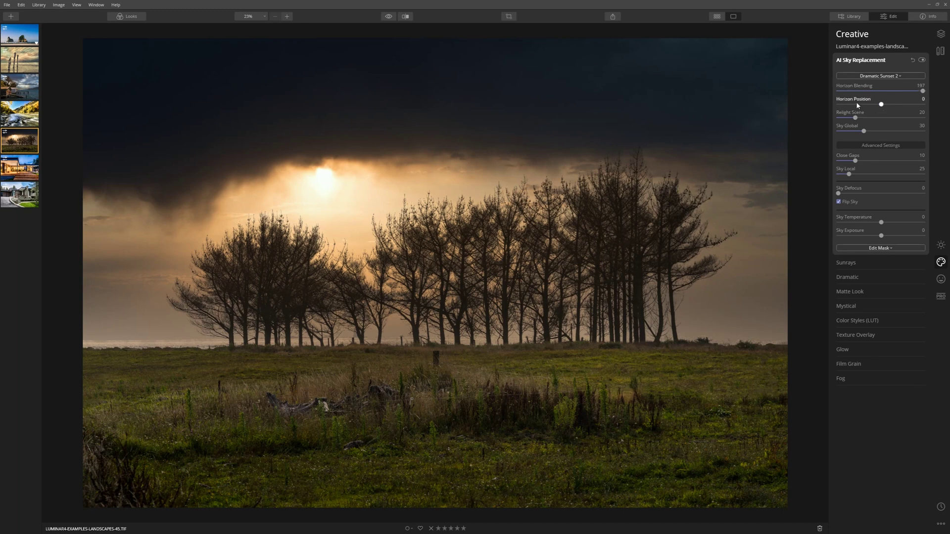
{"action": "mouse_move", "coordinate": [881, 105]}
{"action": "left_mouse_down"}
{"action": "mouse_move", "coordinate": [871, 105]}
{"action": "mouse_move", "coordinate": [884, 105]}
{"action": "left_mouse_up"}
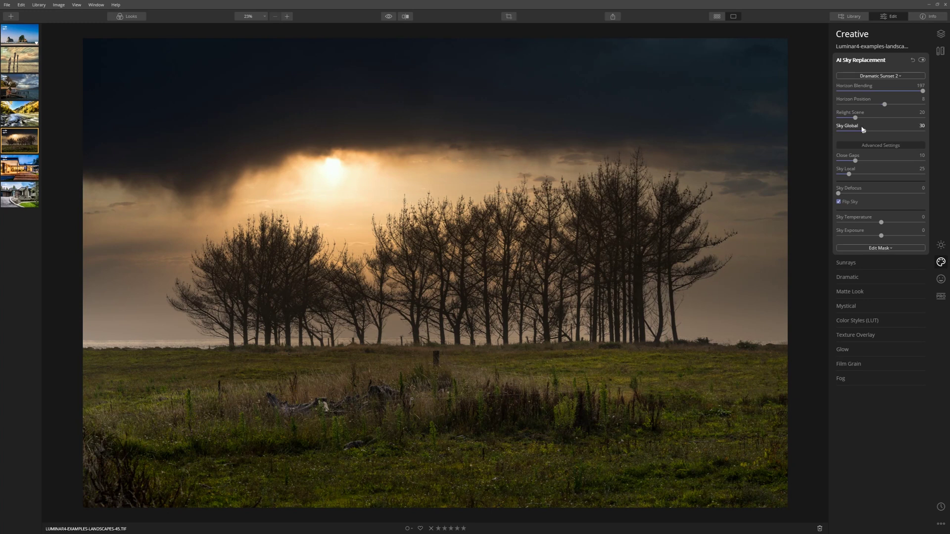
Step: Set Relight Scene to 100 after comparing with 0, then collapse the advanced settings
{"action": "left_click_drag", "start_coordinate": [856, 115], "coordinate": [916, 125]}
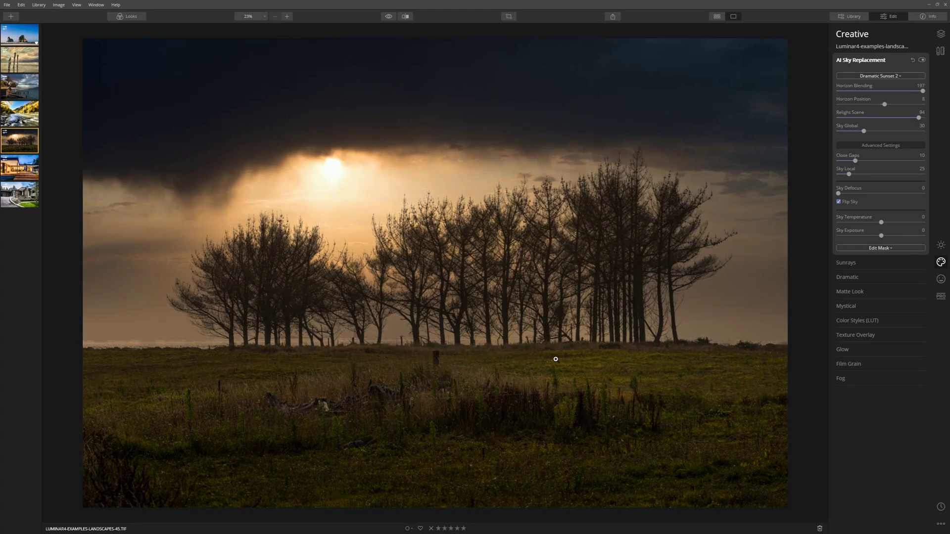
{"action": "left_click_drag", "start_coordinate": [919, 118], "coordinate": [774, 121]}
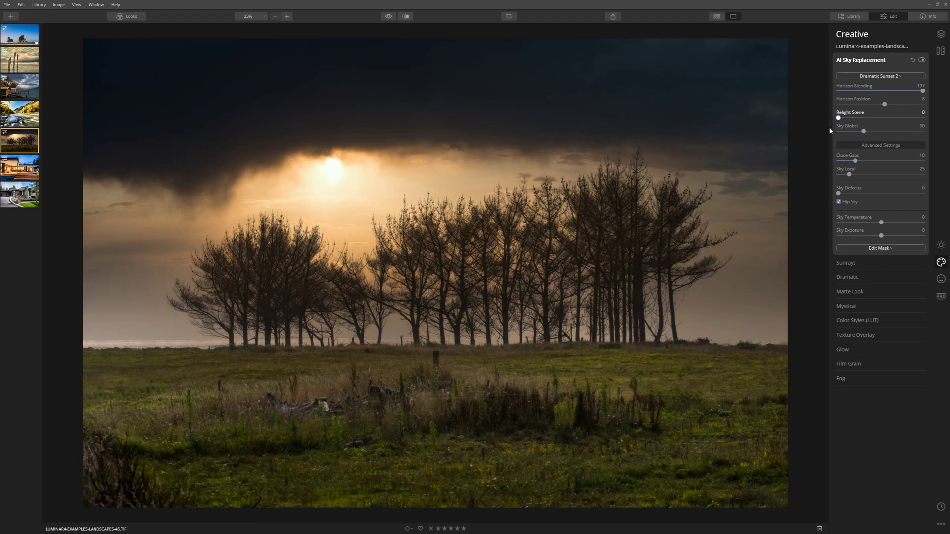
{"action": "left_click_drag", "start_coordinate": [830, 130], "coordinate": [923, 117]}
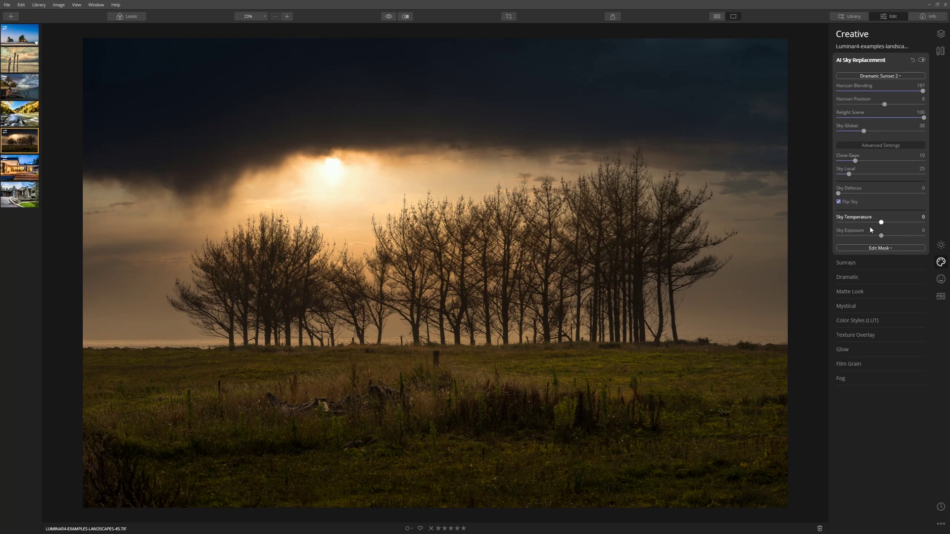
{"action": "left_click", "coordinate": [886, 145]}
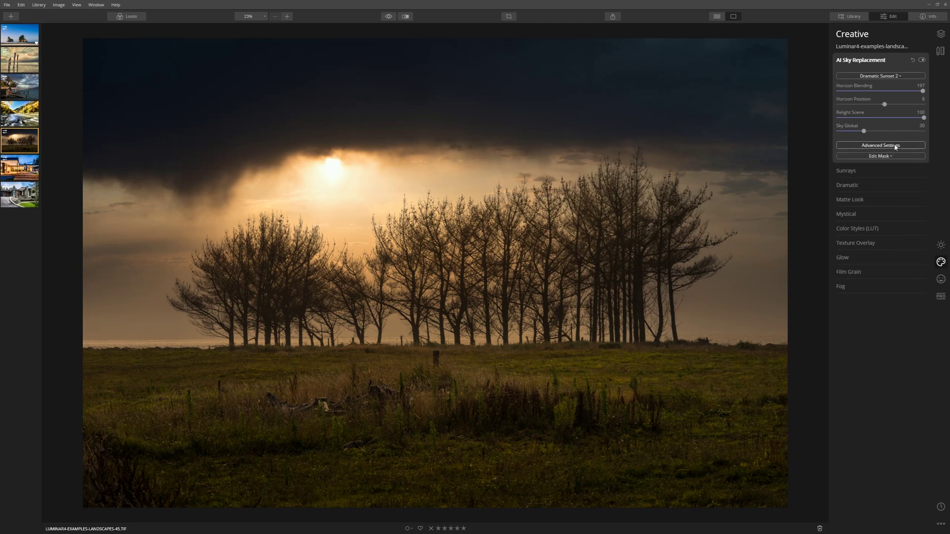
Step: Set Sky Global to 82 and raise Close Gaps from 10 to 50
{"action": "left_click", "coordinate": [888, 146]}
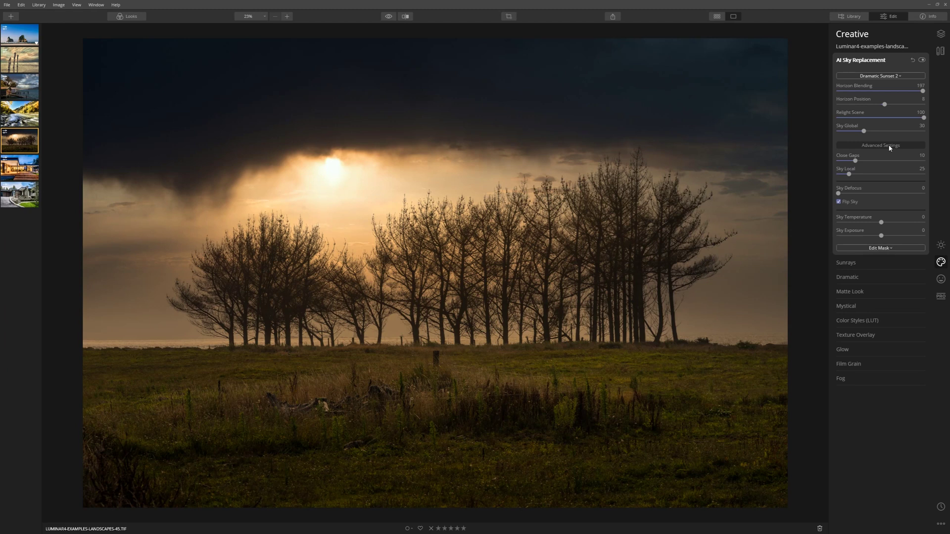
{"action": "left_click", "coordinate": [908, 130]}
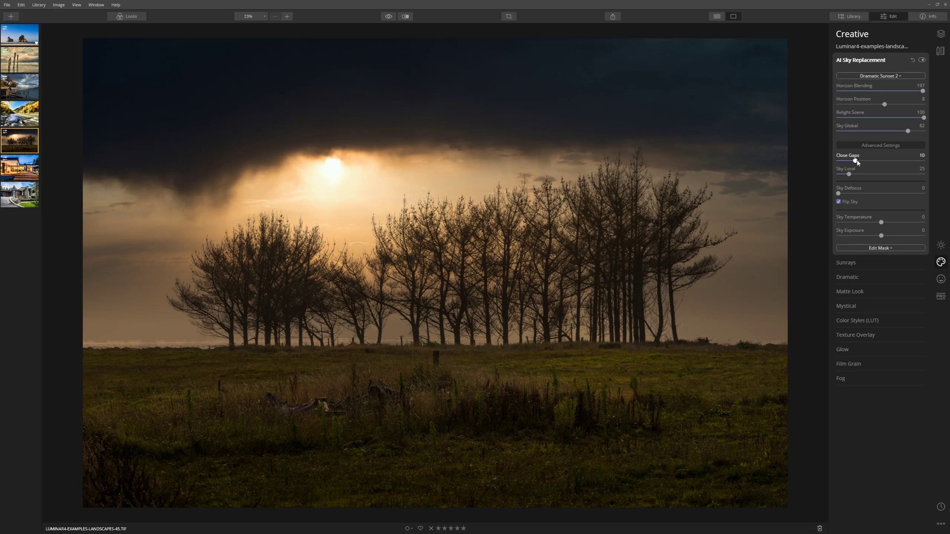
{"action": "left_click_drag", "start_coordinate": [857, 162], "coordinate": [924, 165]}
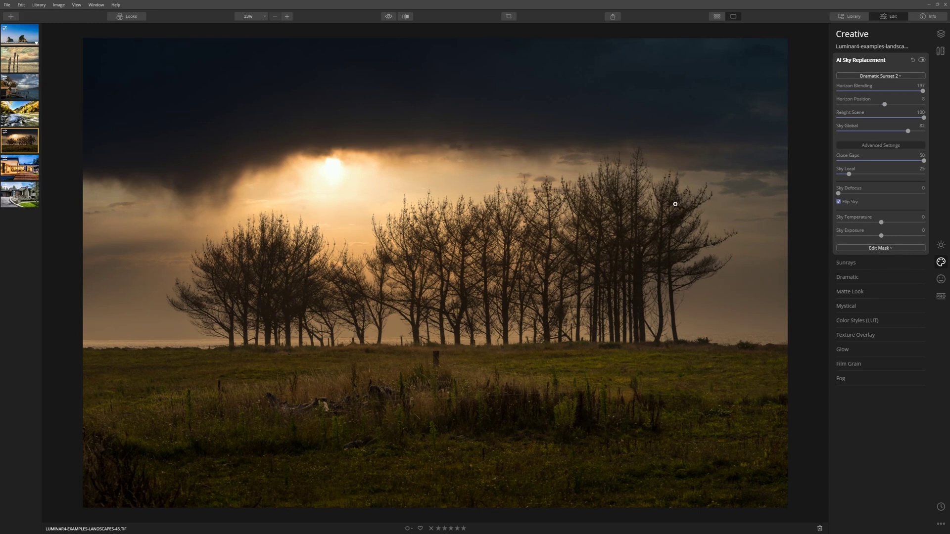
{"action": "left_click", "coordinate": [431, 231]}
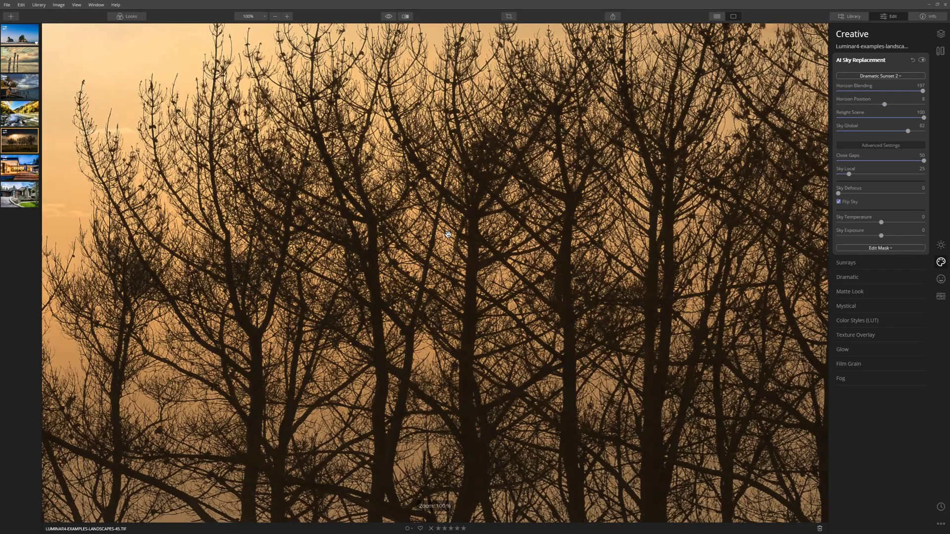
{"action": "left_click_drag", "start_coordinate": [395, 338], "coordinate": [644, 210]}
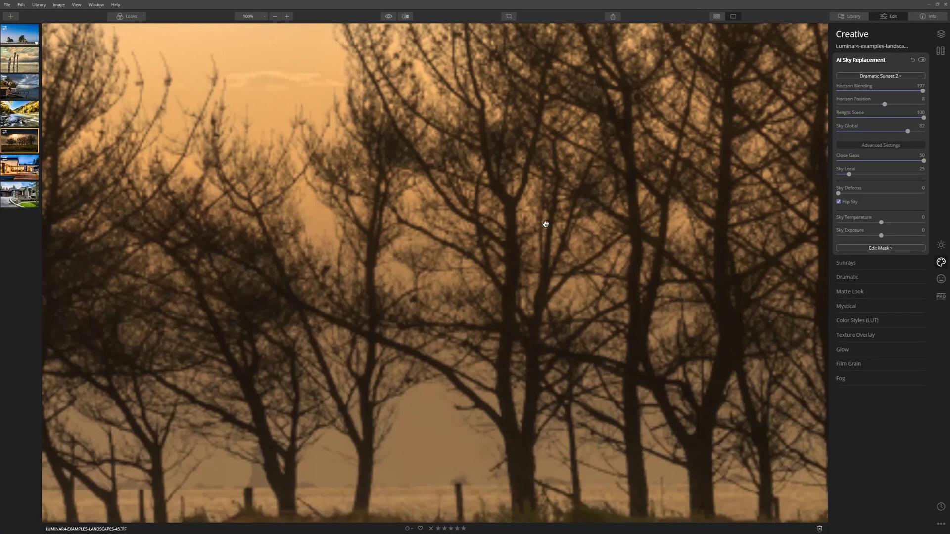
{"action": "left_click", "coordinate": [544, 223]}
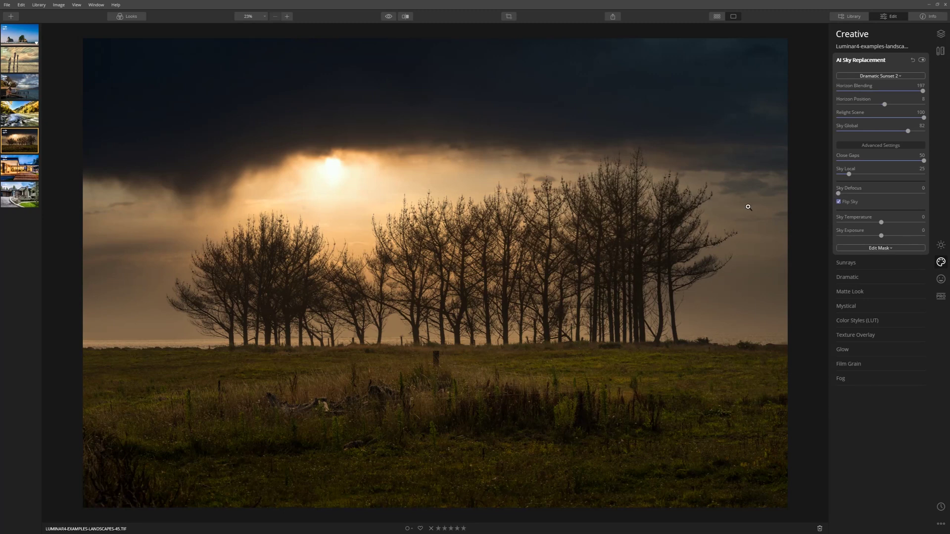
Step: Try adding a Sky Defocus blur, then remove it
{"action": "left_click_drag", "start_coordinate": [837, 193], "coordinate": [943, 192]}
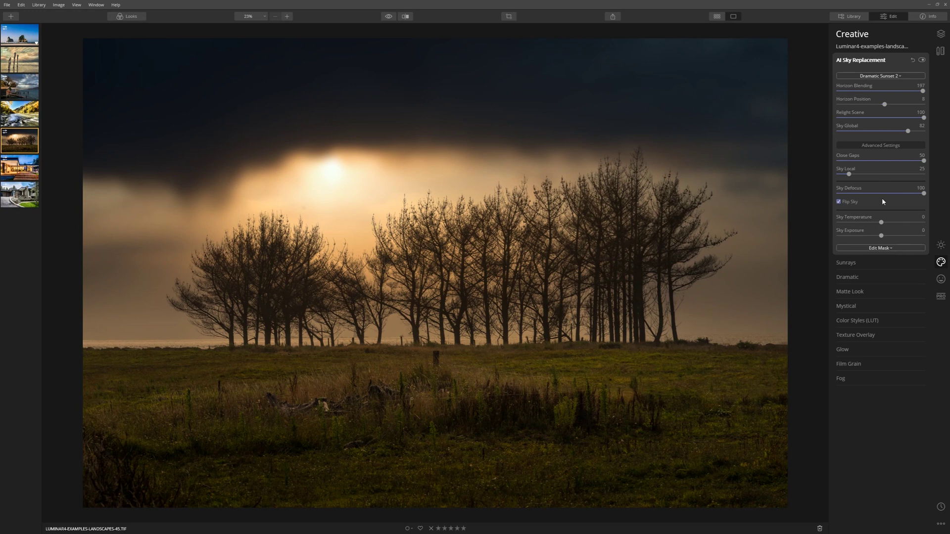
{"action": "left_click_drag", "start_coordinate": [923, 193], "coordinate": [838, 193]}
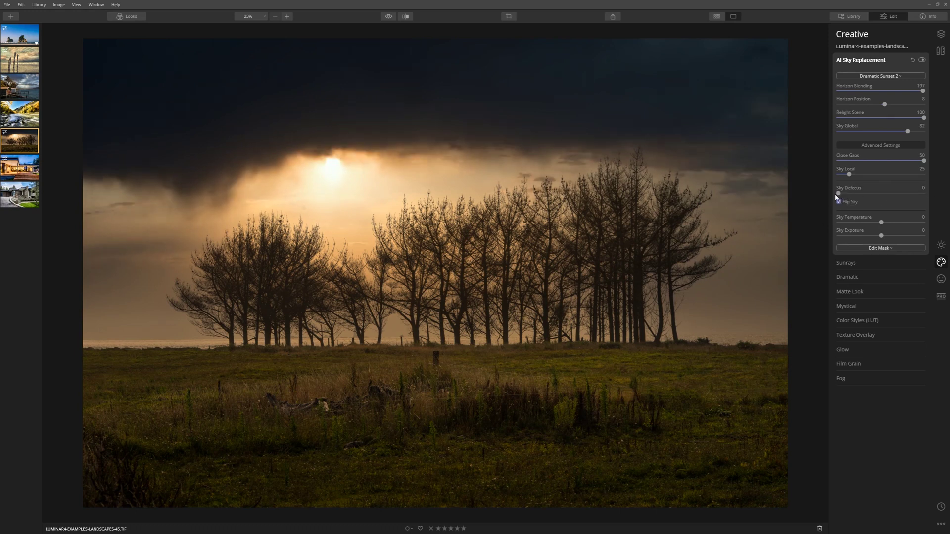
{"action": "mouse_move", "coordinate": [838, 193]}
{"action": "left_mouse_down"}
{"action": "mouse_move", "coordinate": [847, 193]}
{"action": "mouse_move", "coordinate": [838, 193]}
{"action": "left_mouse_up"}
Step: Experiment with Sky Temperature and Sky Exposure, ending at temperature 100 and exposure 0
{"action": "left_click_drag", "start_coordinate": [881, 223], "coordinate": [924, 223]}
{"action": "left_click_drag", "start_coordinate": [923, 223], "coordinate": [812, 224]}
{"action": "mouse_move", "coordinate": [838, 224]}
{"action": "left_mouse_down"}
{"action": "mouse_move", "coordinate": [917, 223]}
{"action": "mouse_move", "coordinate": [840, 228]}
{"action": "left_mouse_up"}
{"action": "left_click_drag", "start_coordinate": [838, 227], "coordinate": [939, 243]}
{"action": "left_click_drag", "start_coordinate": [880, 236], "coordinate": [834, 239]}
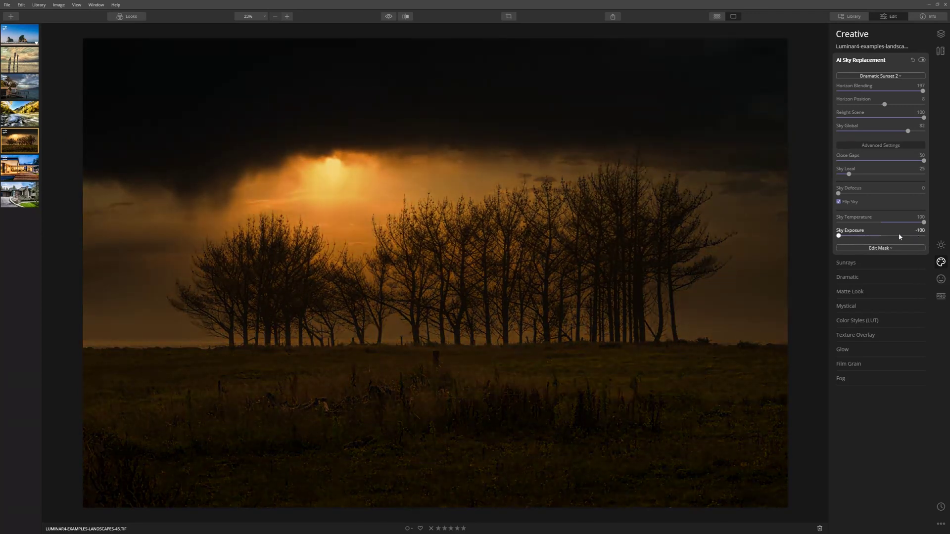
{"action": "double_click", "coordinate": [839, 237]}
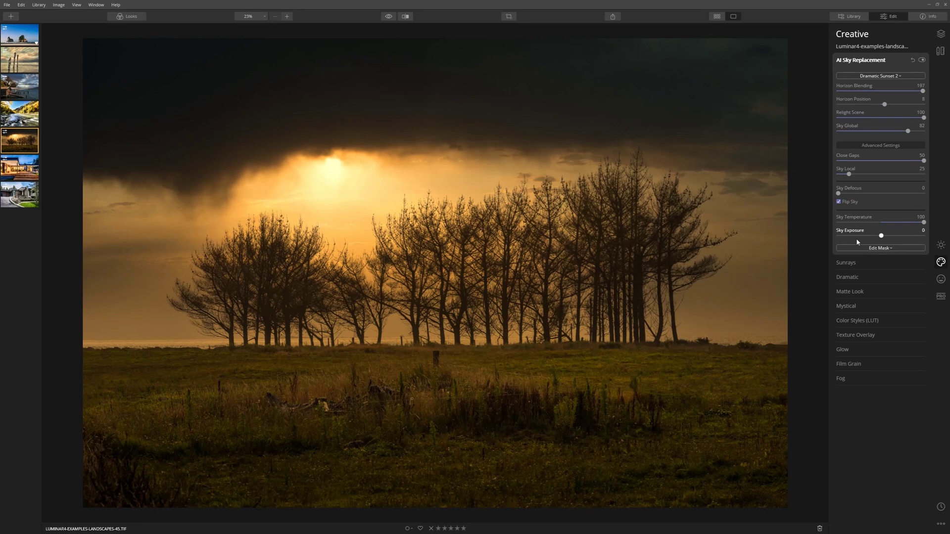
Step: Toggle sky replacement off and on to compare, then show the Sky Selection list
{"action": "left_click", "coordinate": [921, 61]}
{"action": "left_click", "coordinate": [921, 61]}
{"action": "left_click", "coordinate": [881, 77]}
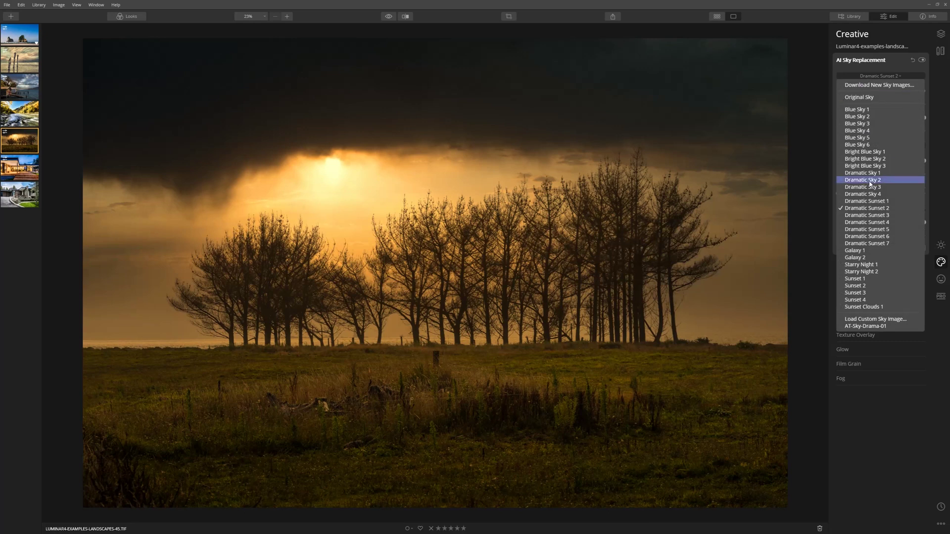
Step: Switch the sky to Sunset 1 and bring the Sky Selection list back up
{"action": "left_click", "coordinate": [880, 277]}
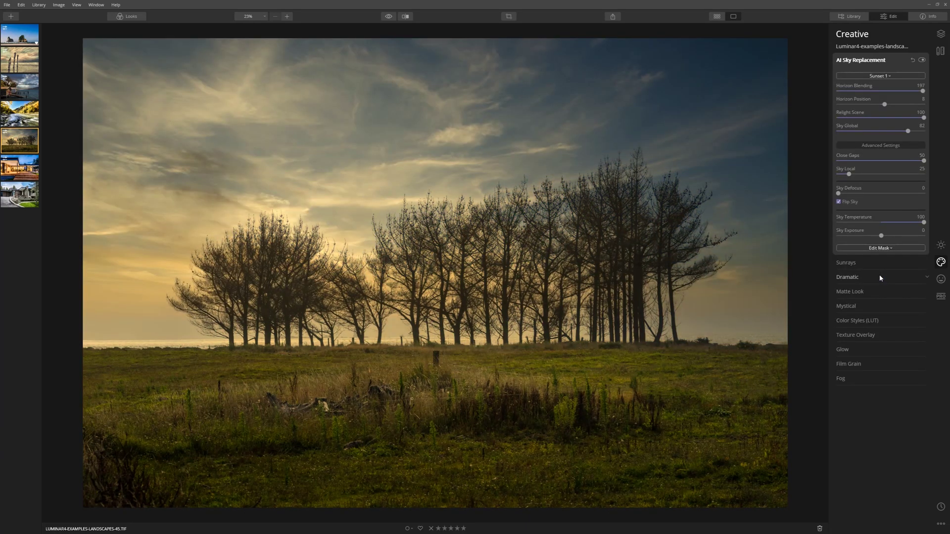
{"action": "left_click", "coordinate": [892, 77]}
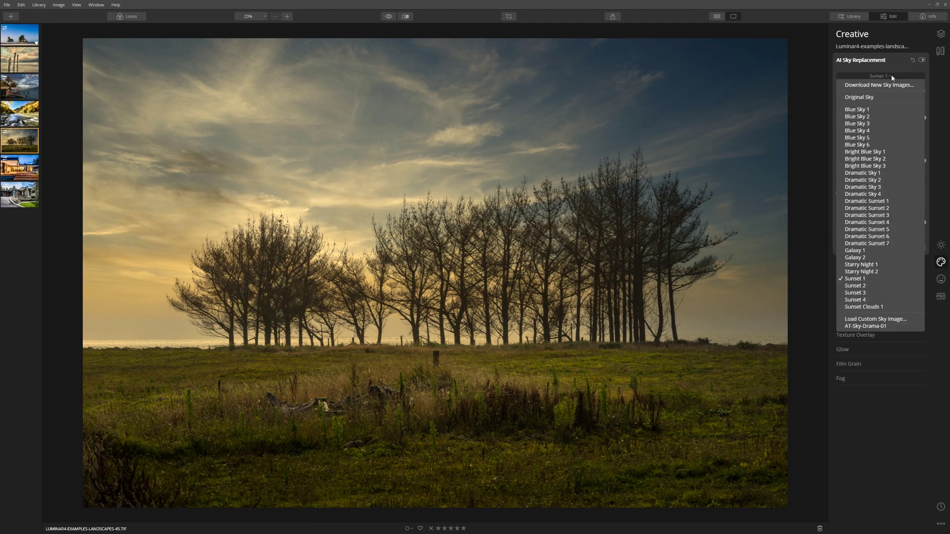